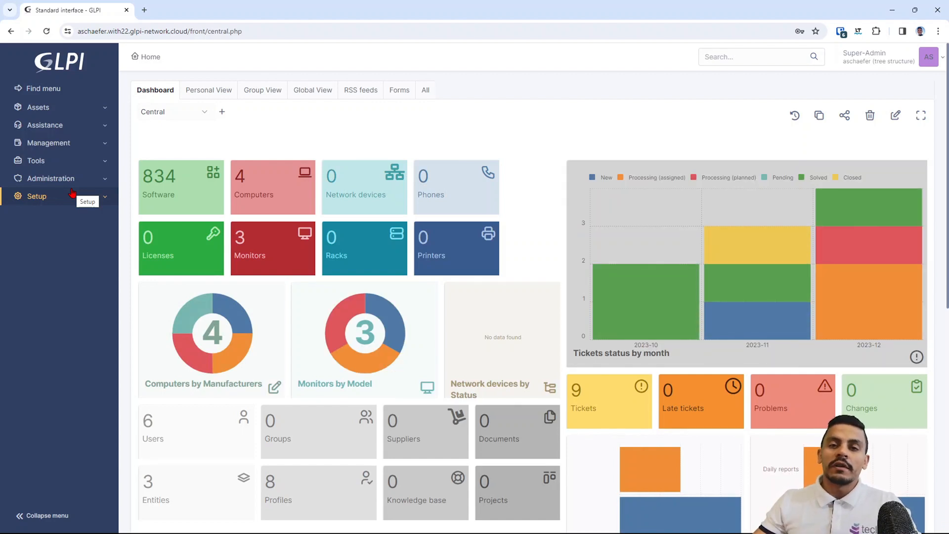
- Open the Discover catalogue of the Setup > Plugins marketplace
{"action": "left_click", "coordinate": [71, 194]}
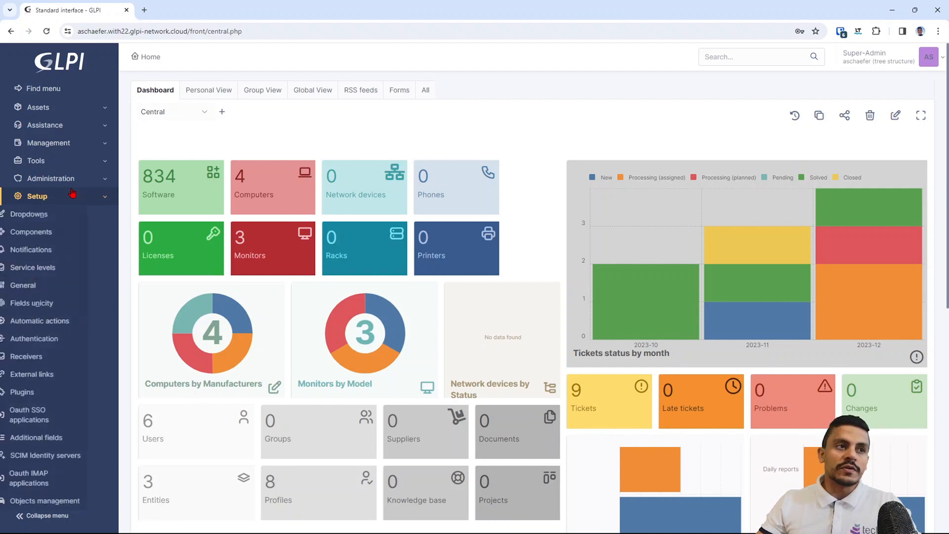
{"action": "left_click", "coordinate": [66, 392]}
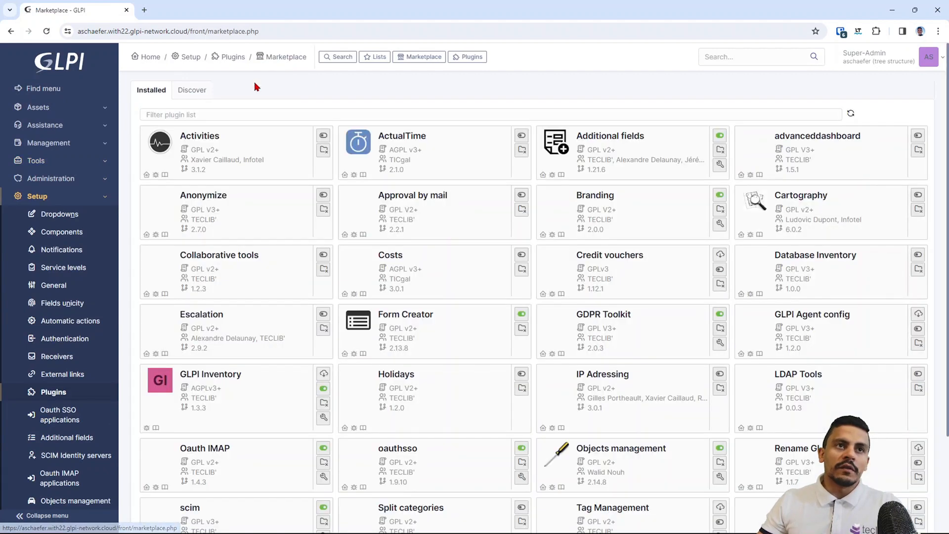
{"action": "left_click", "coordinate": [191, 93]}
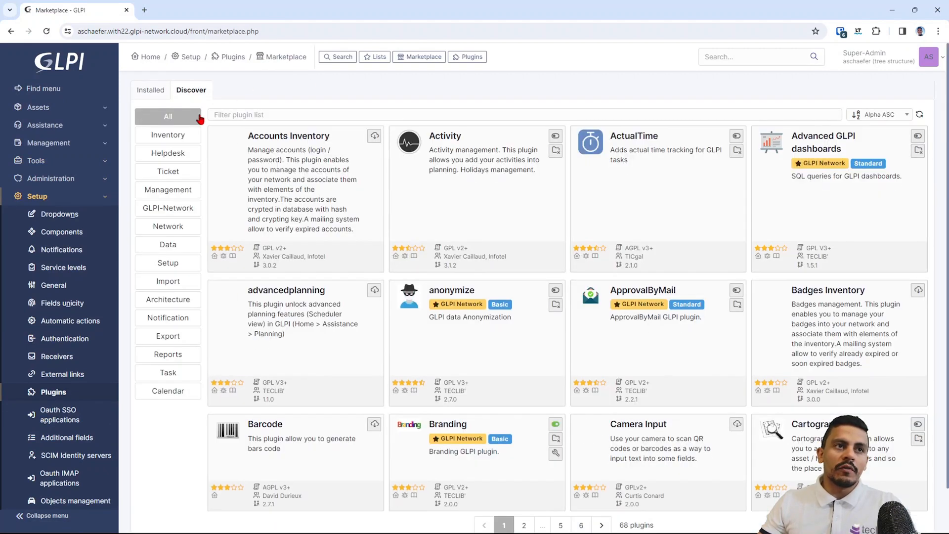
- Filter the plugin catalogue for 'branding' to find the Branding plugin 2.0.0
{"action": "left_click", "coordinate": [244, 113]}
{"action": "type", "text": "br"}
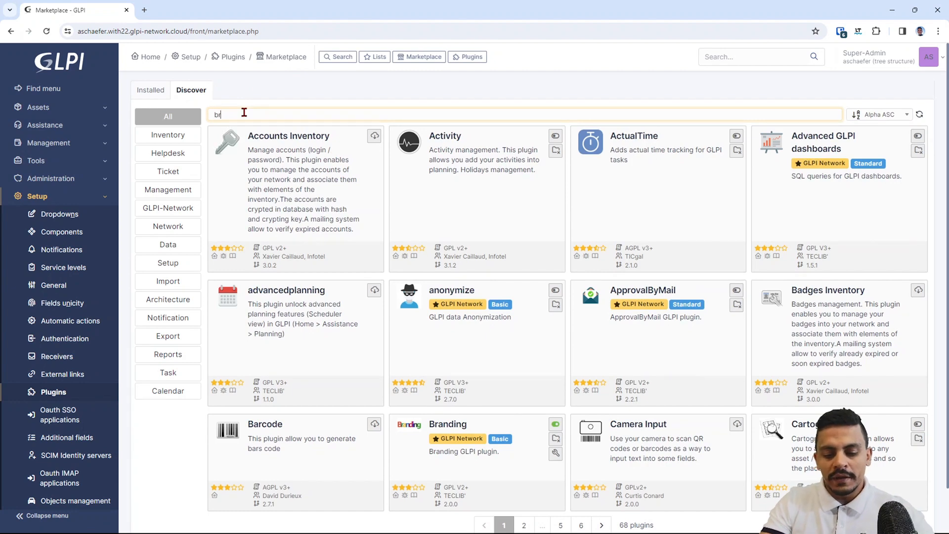
{"action": "type", "text": "andin"}
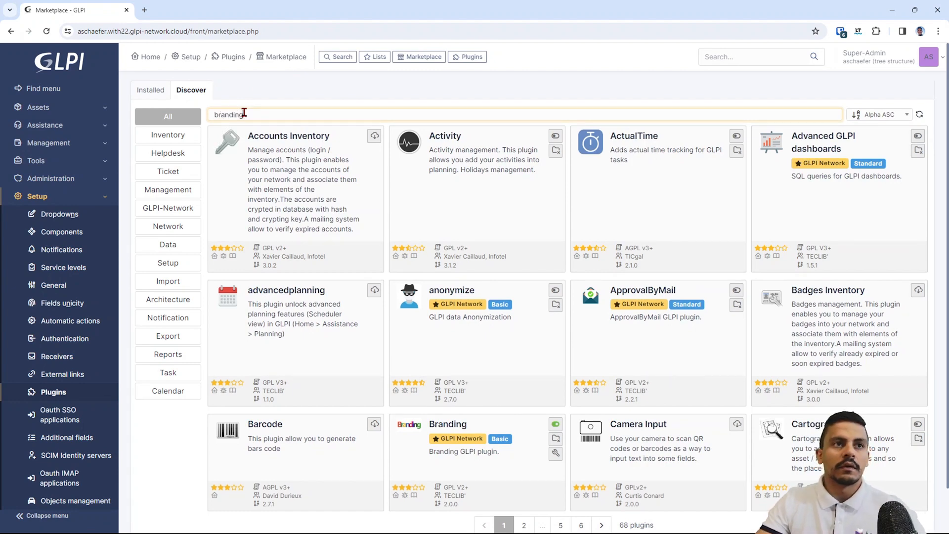
{"action": "type", "text": "g"}
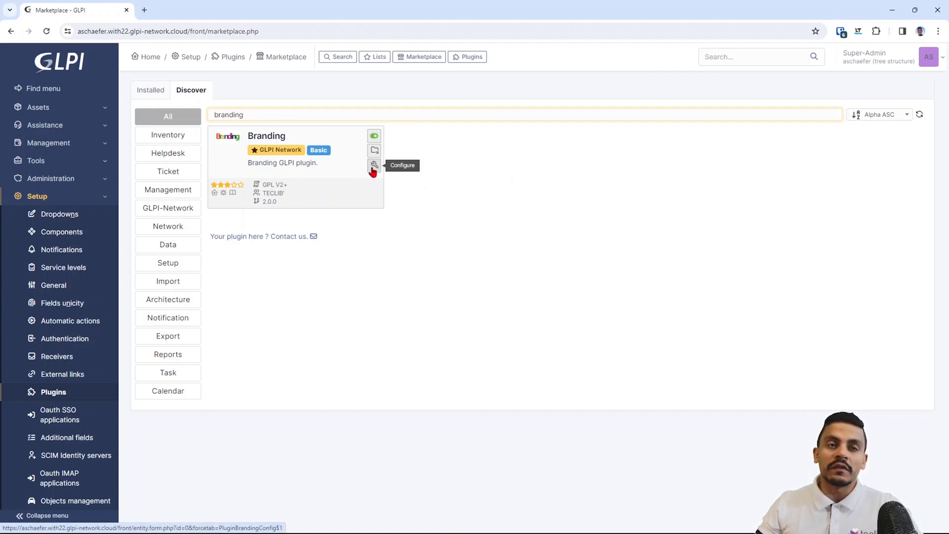
{"action": "left_click", "coordinate": [69, 180]}
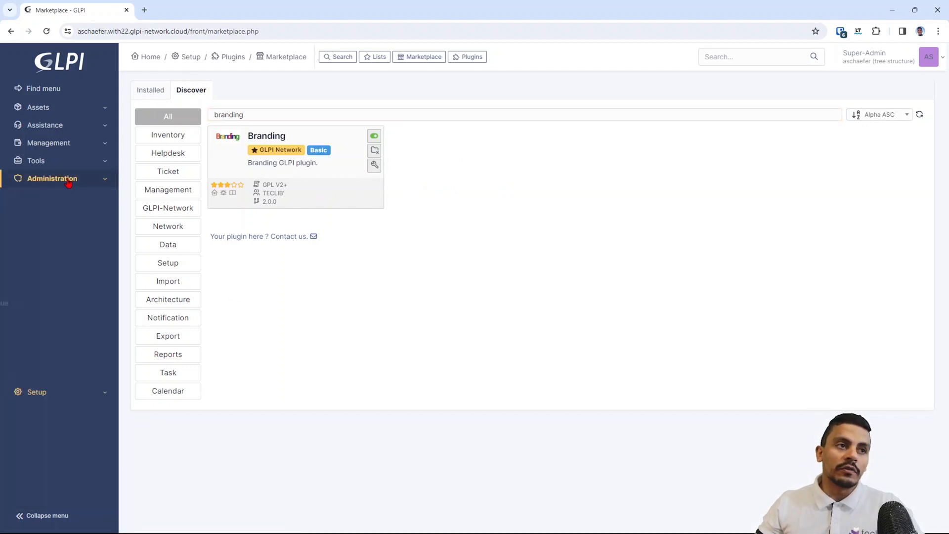
- Open the root entity's form from the Administration > Entities list
{"action": "left_click", "coordinate": [62, 239]}
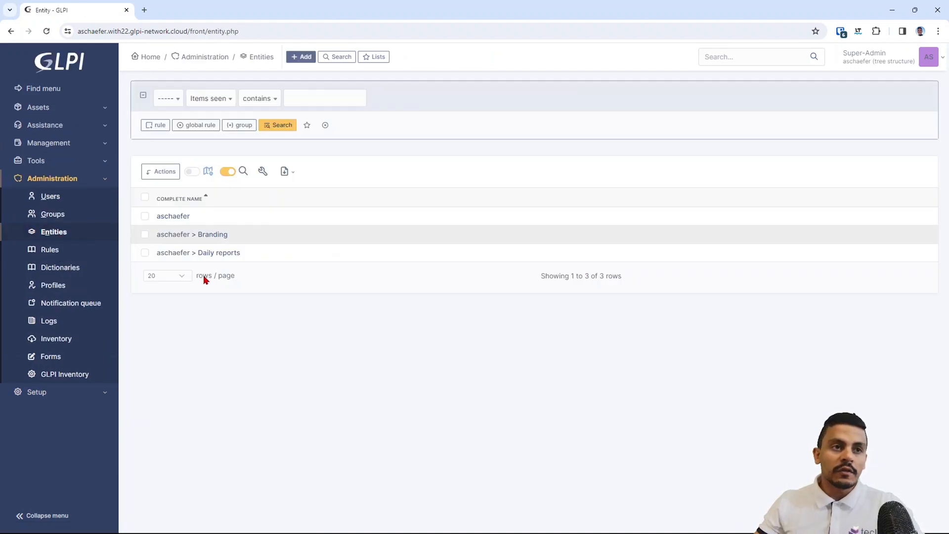
{"action": "left_click", "coordinate": [174, 217]}
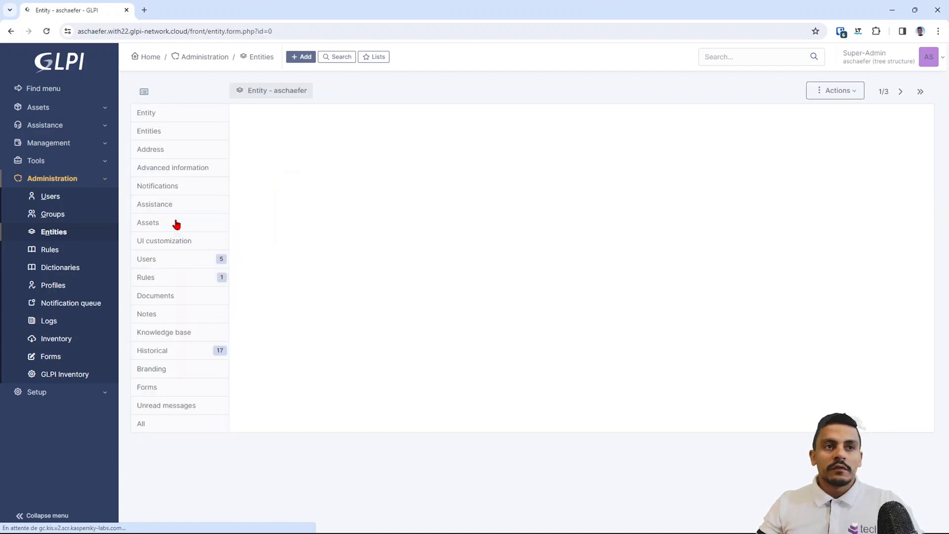
- Show the root entity's Branding tab with the main sidebar collapsed to icons
{"action": "left_click", "coordinate": [176, 372]}
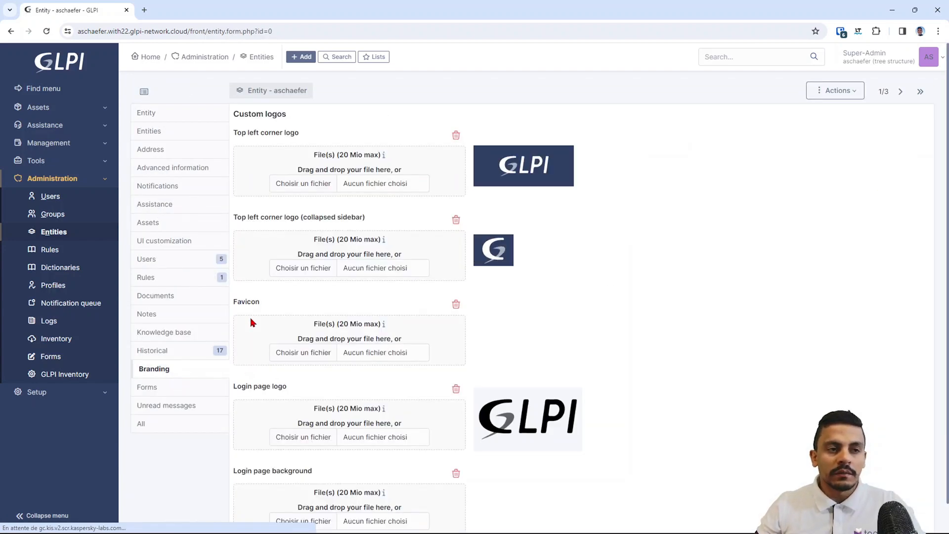
{"action": "scroll", "coordinate": [503, 267], "scroll_direction": "down", "scroll_amount": 1}
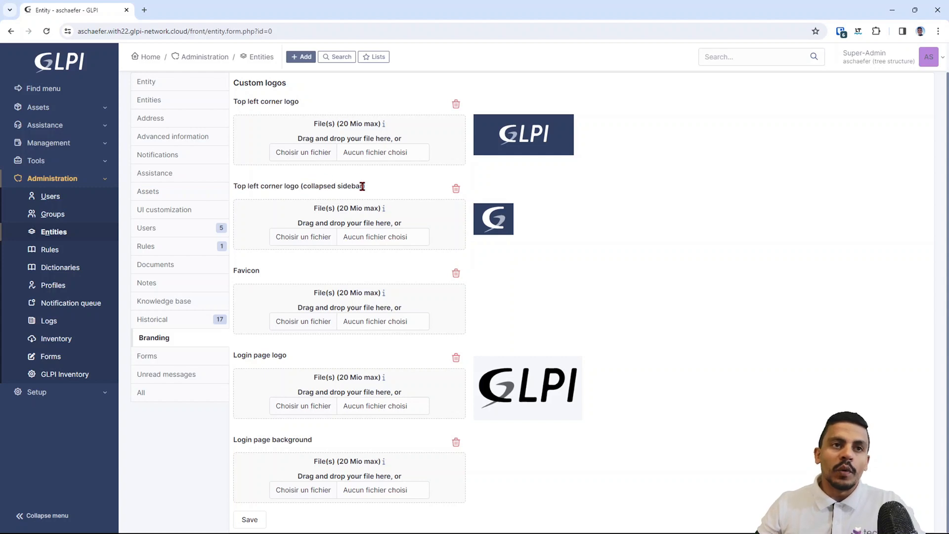
{"action": "left_click", "coordinate": [47, 517]}
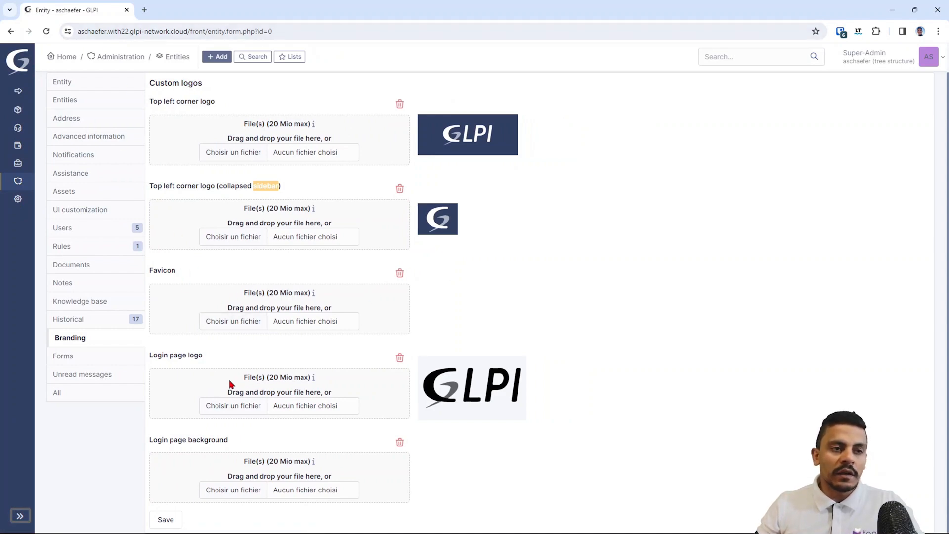
- Highlight the login page logo and background settings, then choose a file for the top-left logo
{"action": "left_click_drag", "start_coordinate": [164, 355], "coordinate": [210, 359]}
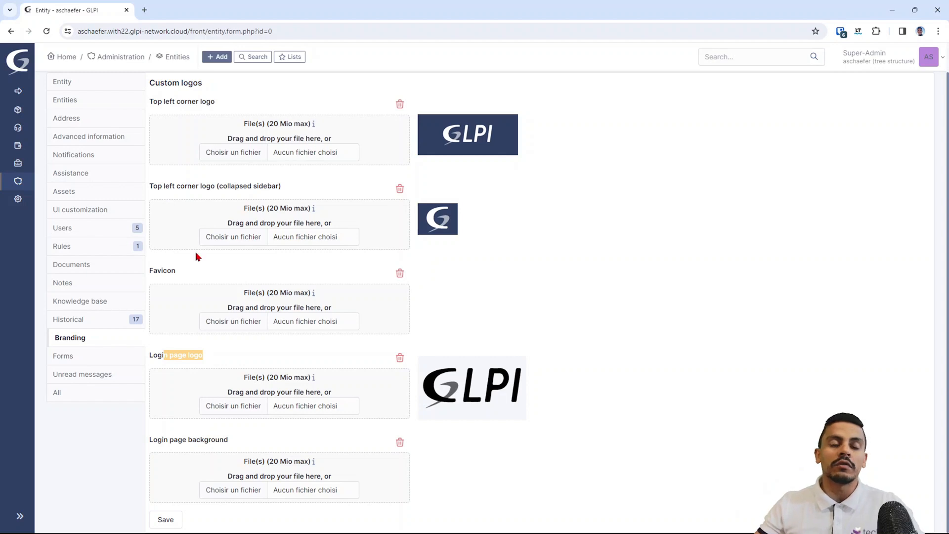
{"action": "left_click_drag", "start_coordinate": [153, 442], "coordinate": [225, 445]}
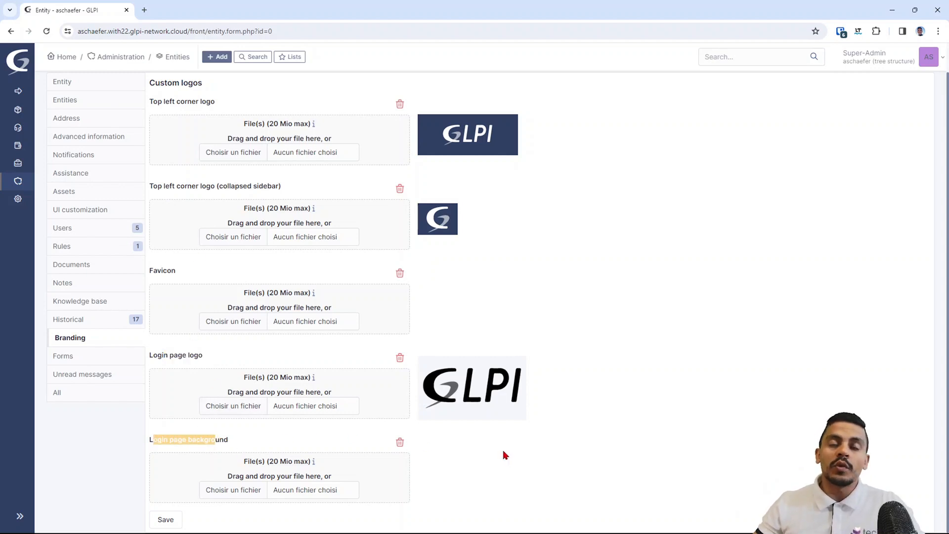
{"action": "left_click", "coordinate": [616, 307]}
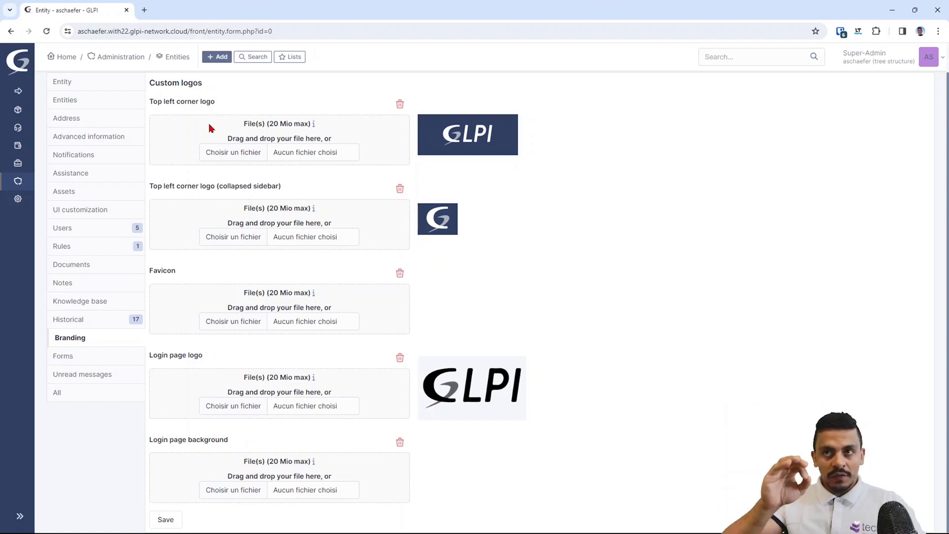
{"action": "left_click", "coordinate": [267, 155]}
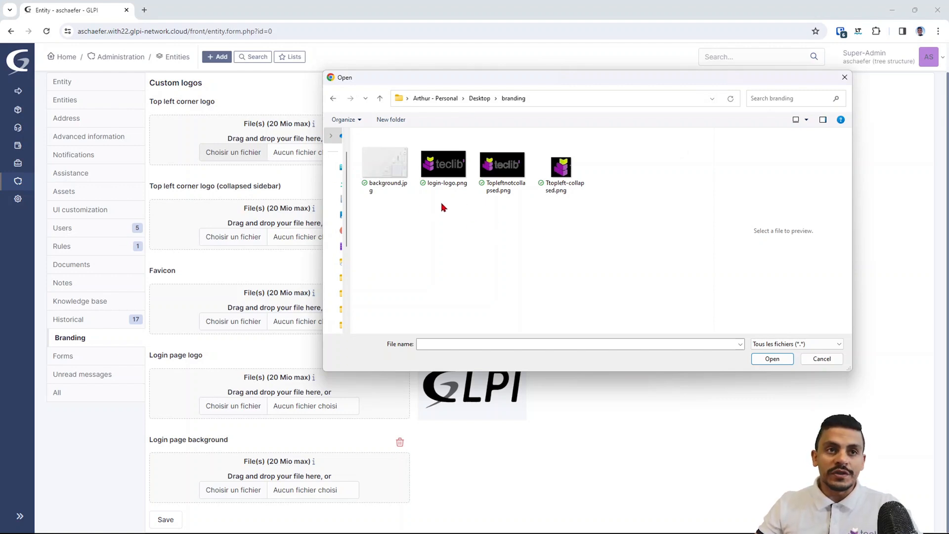
- Upload Topleftnotcollapsed.png as the top-left logo and Ttopleft-collapsed.png as the collapsed-sidebar logo
{"action": "left_click", "coordinate": [508, 182]}
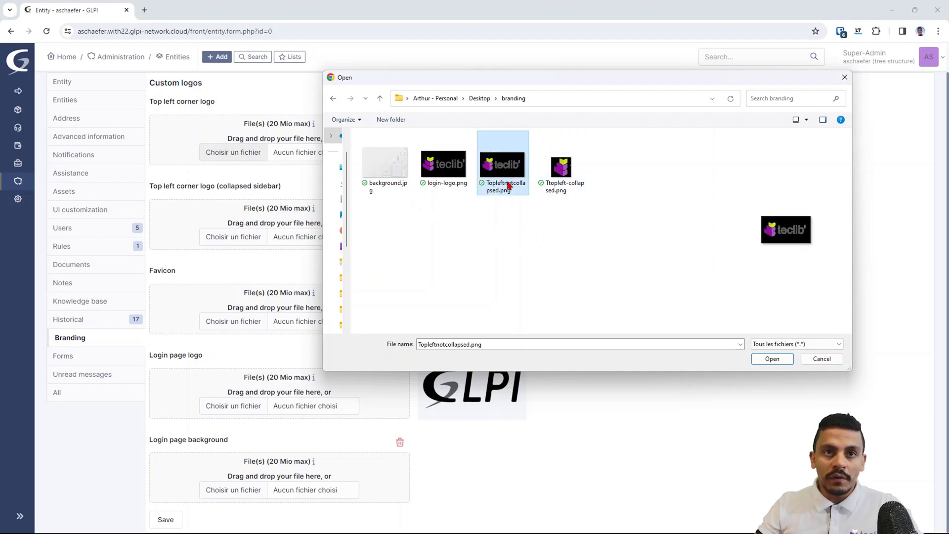
{"action": "left_click", "coordinate": [559, 171]}
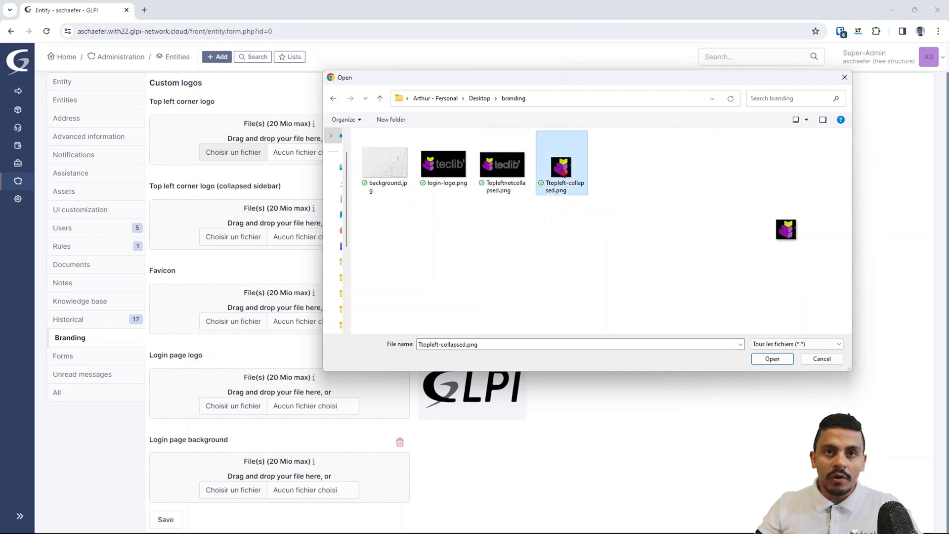
{"action": "left_click", "coordinate": [509, 186]}
{"action": "left_click", "coordinate": [786, 359]}
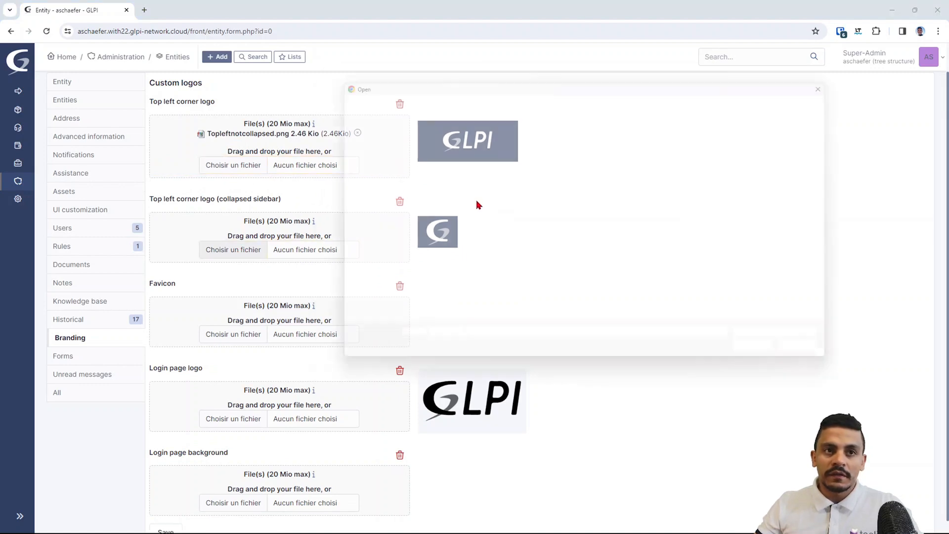
{"action": "left_click", "coordinate": [561, 166]}
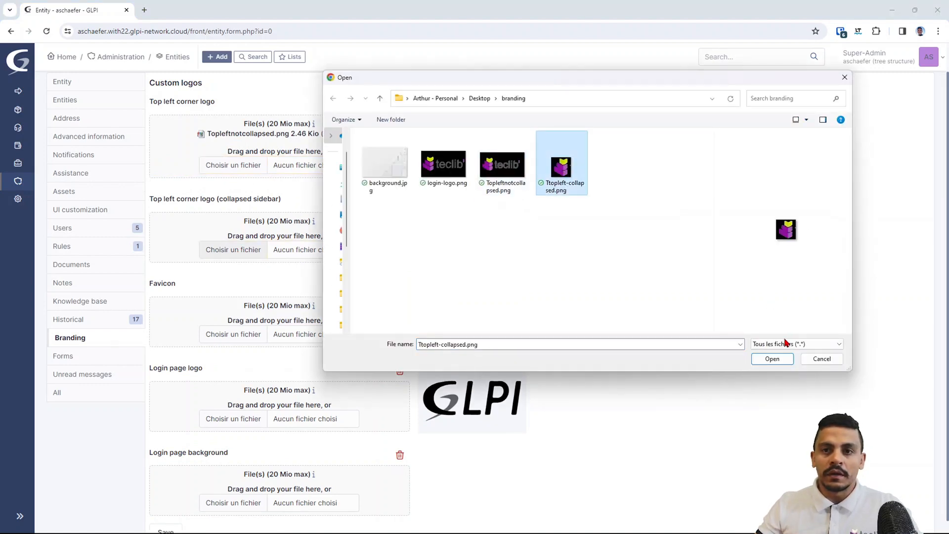
{"action": "left_click", "coordinate": [772, 359]}
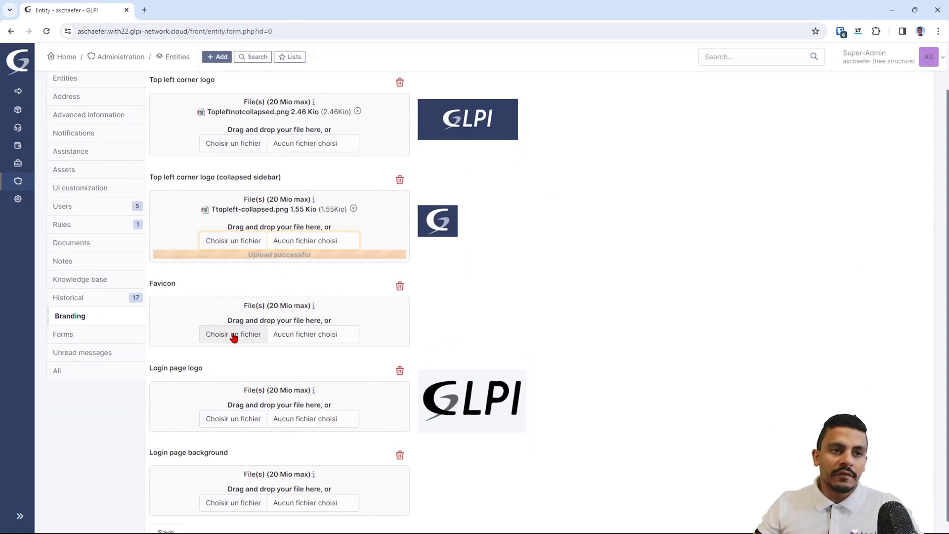
- Set Ttopleft-collapsed.png as the favicon and login-logo.png as the login page logo
{"action": "left_click", "coordinate": [234, 330]}
{"action": "left_click", "coordinate": [574, 170]}
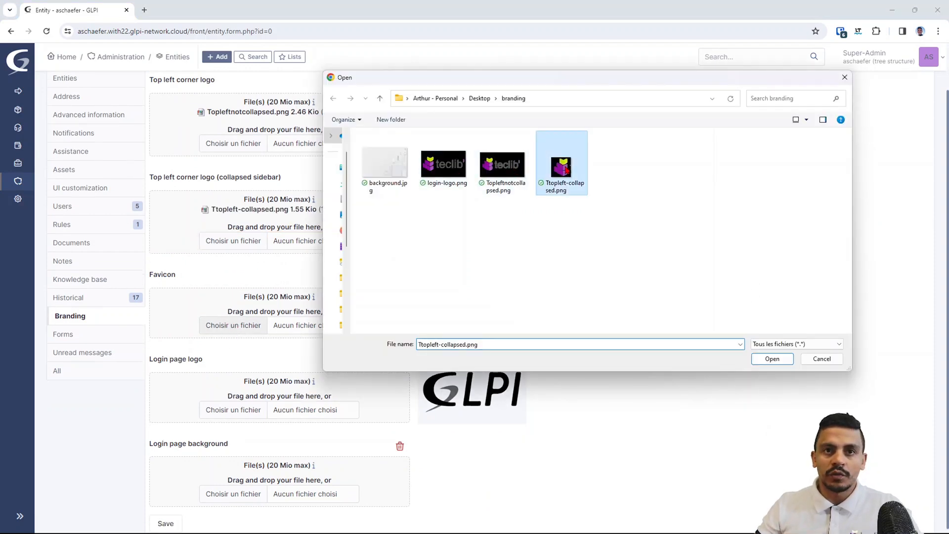
{"action": "left_click", "coordinate": [772, 359]}
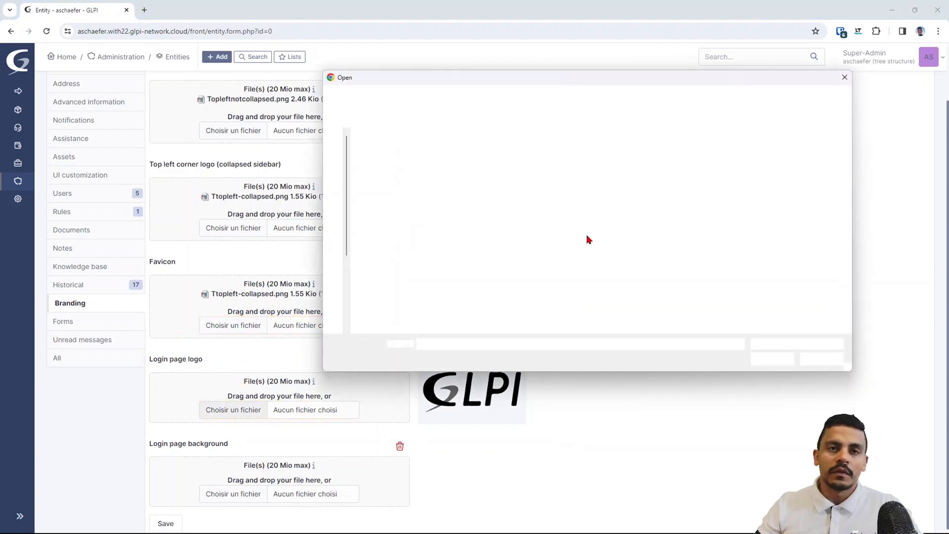
{"action": "left_click", "coordinate": [465, 176]}
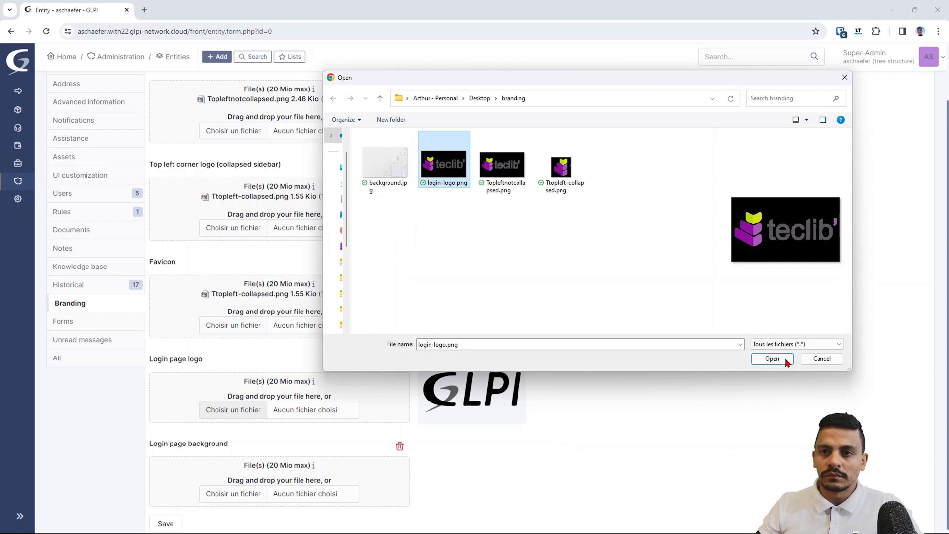
{"action": "left_click", "coordinate": [786, 361]}
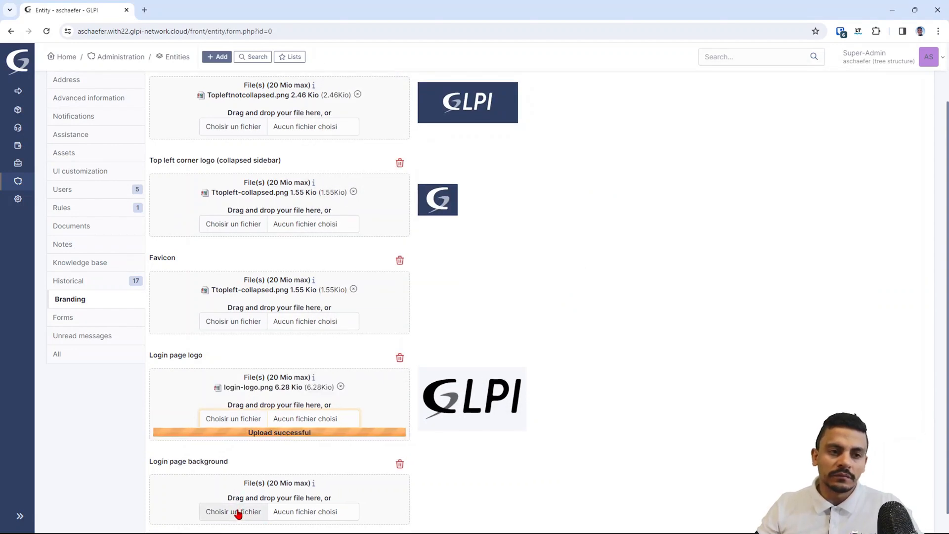
- Upload background.jpg as the login page background and save the branding
{"action": "left_click", "coordinate": [276, 421]}
{"action": "left_click", "coordinate": [385, 163]}
{"action": "left_click", "coordinate": [772, 358]}
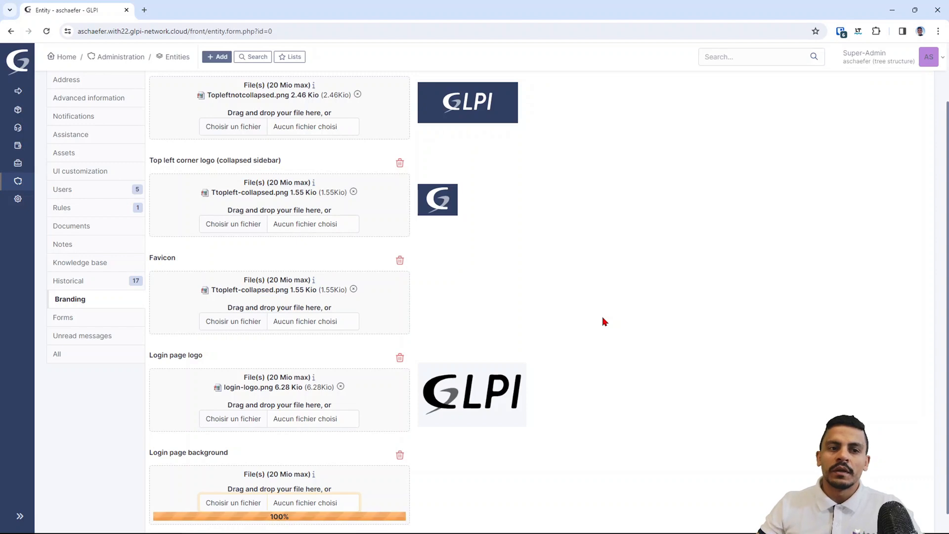
{"action": "scroll", "coordinate": [441, 411], "scroll_direction": "down", "scroll_amount": 2}
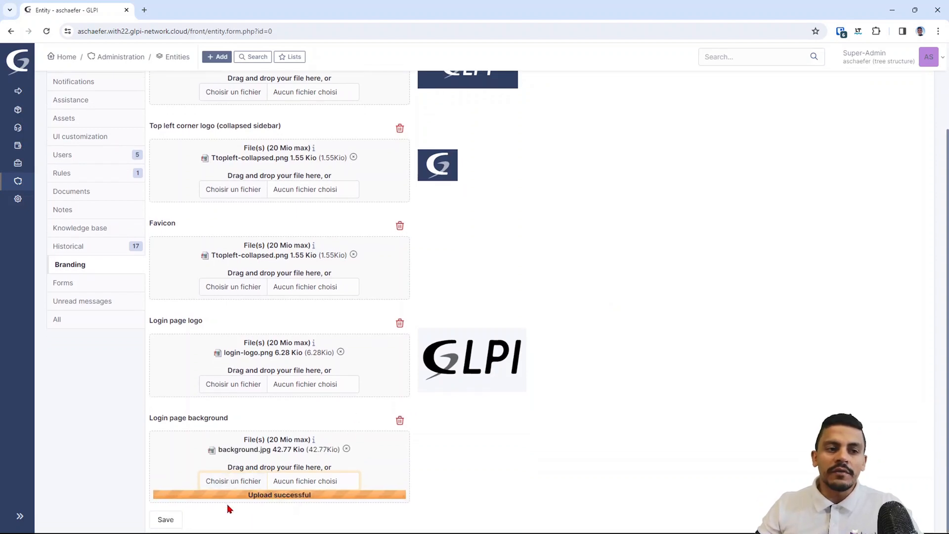
{"action": "left_click", "coordinate": [174, 520]}
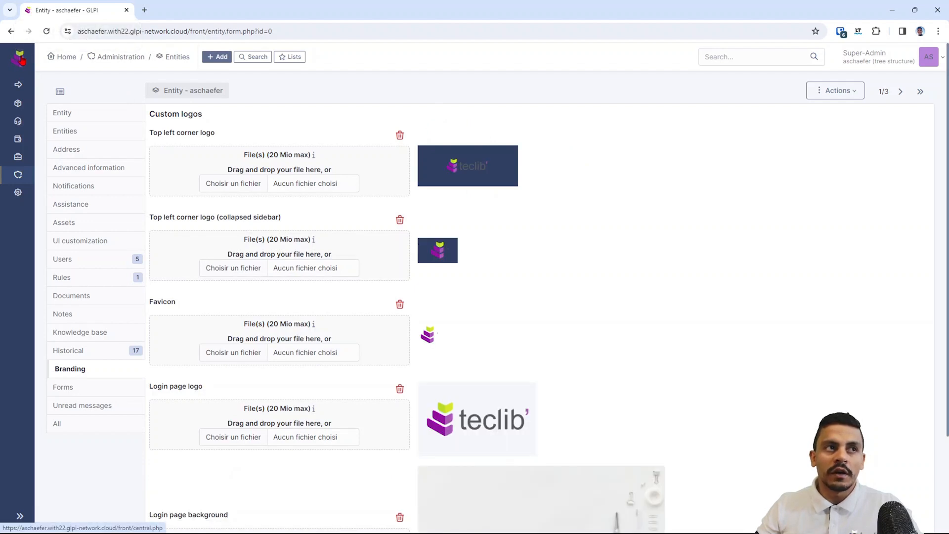
- Expand the side menu to show the Teclib logo, then select the site's base URL
{"action": "left_click", "coordinate": [20, 517]}
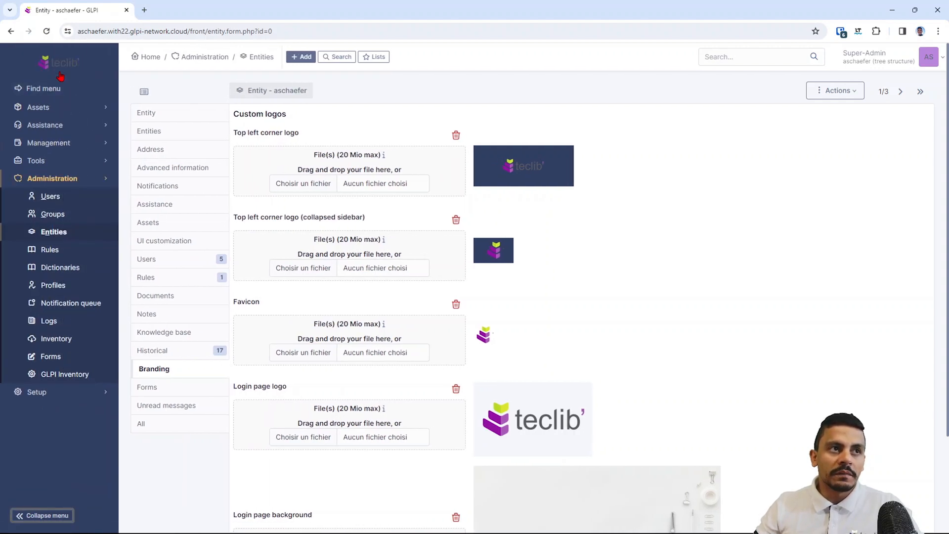
{"action": "scroll", "coordinate": [656, 317], "scroll_direction": "down", "scroll_amount": 2}
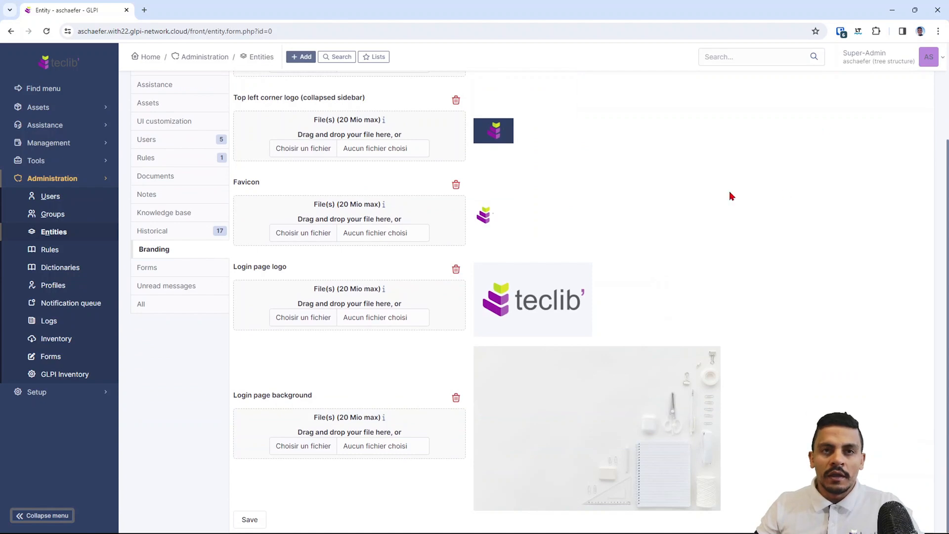
{"action": "scroll", "coordinate": [729, 192], "scroll_direction": "up", "scroll_amount": 3}
{"action": "left_click", "coordinate": [906, 60]}
{"action": "left_click_drag", "start_coordinate": [188, 31], "coordinate": [64, 31]}
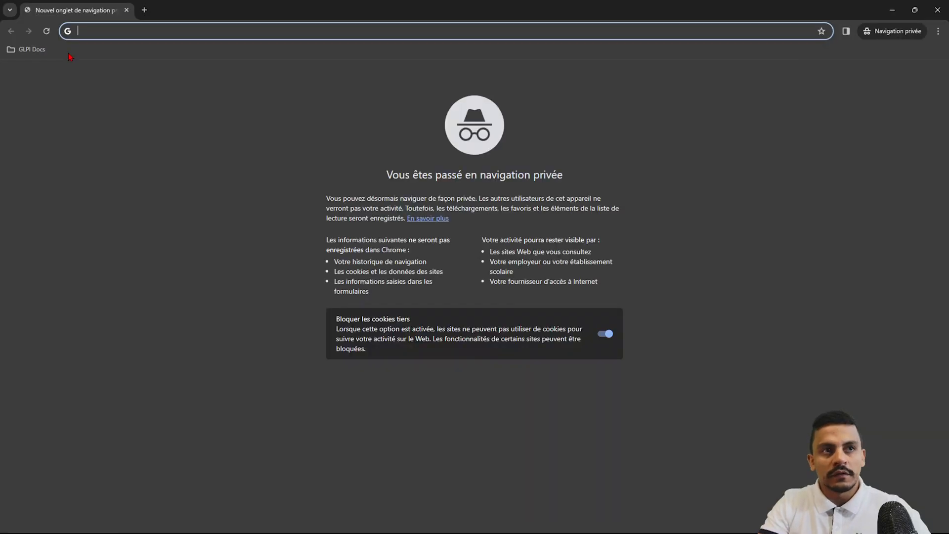
{"action": "type", "text": "https://aschaefer.with22.glpi-network.cloud/"}
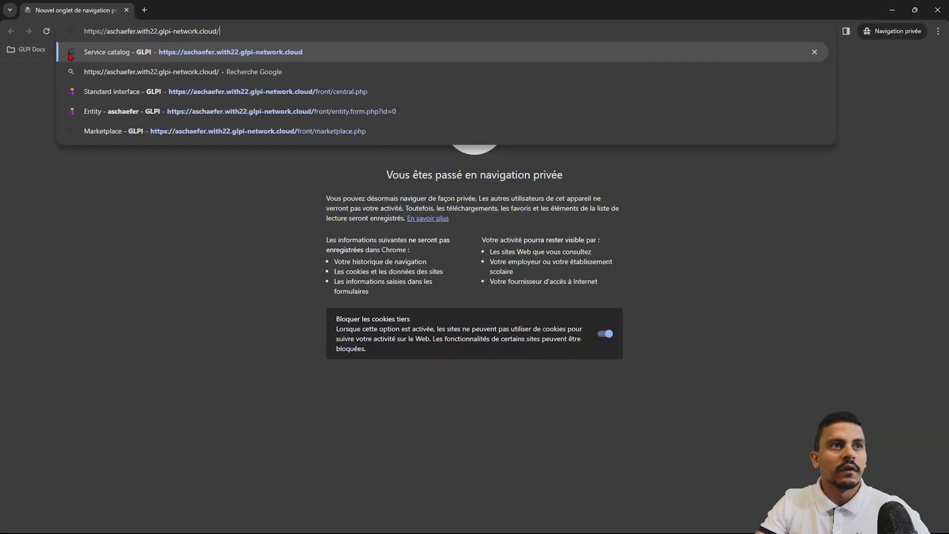
{"action": "key", "text": "Return"}
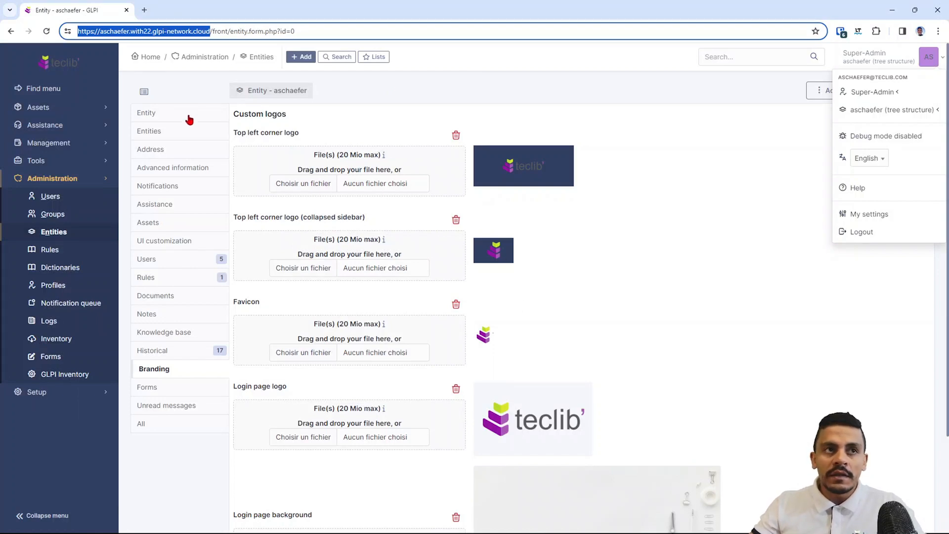
{"action": "left_click", "coordinate": [64, 233]}
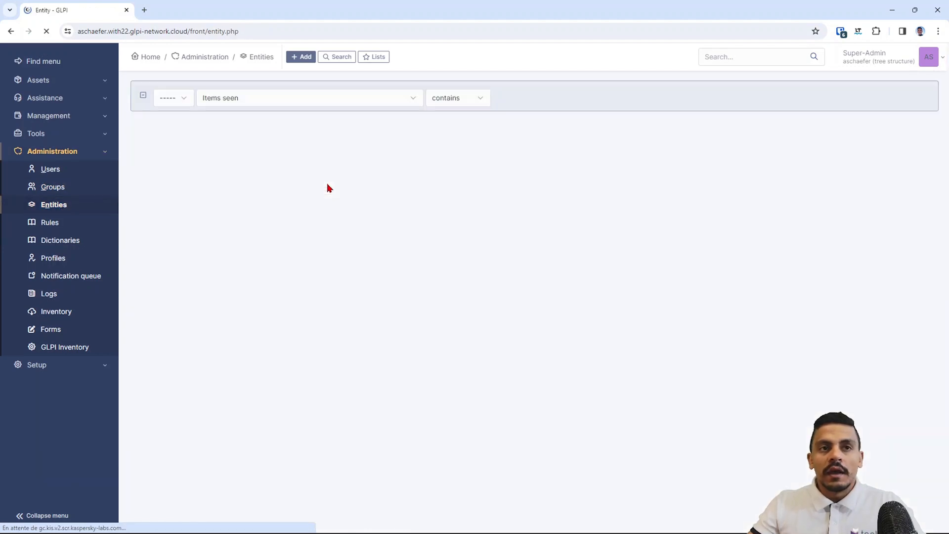
- In the Branding sub-entity, stop the top-left and collapsed logos inheriting from root, and save
{"action": "left_click", "coordinate": [219, 239]}
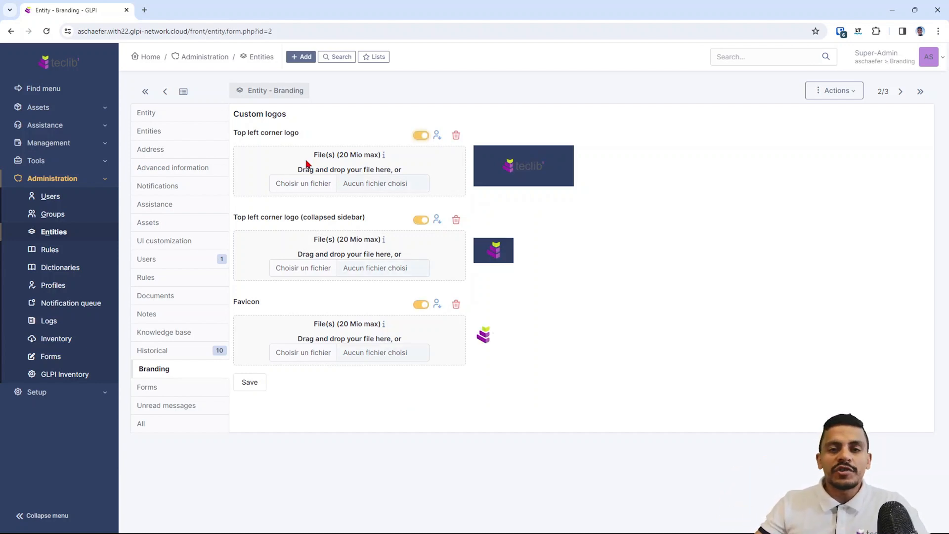
{"action": "left_click", "coordinate": [421, 135]}
{"action": "left_click", "coordinate": [420, 219]}
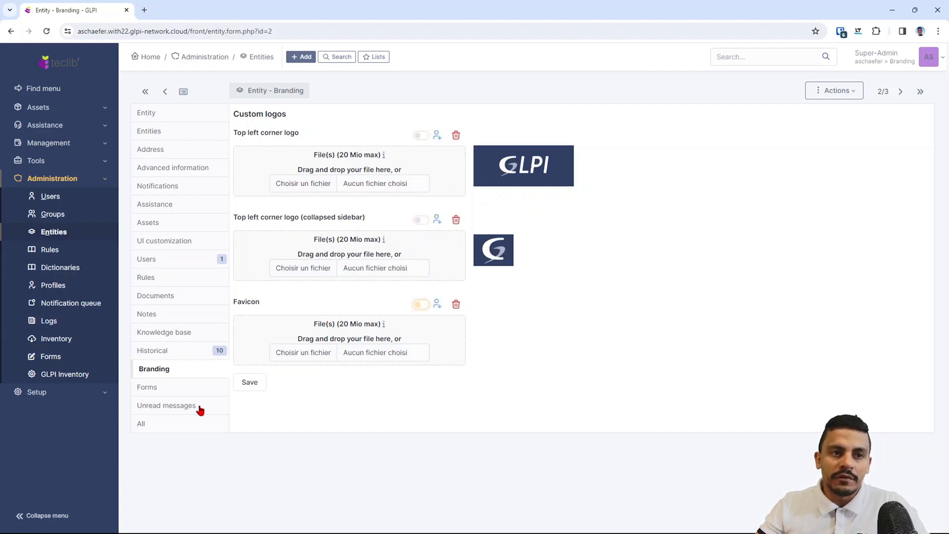
{"action": "left_click", "coordinate": [247, 385]}
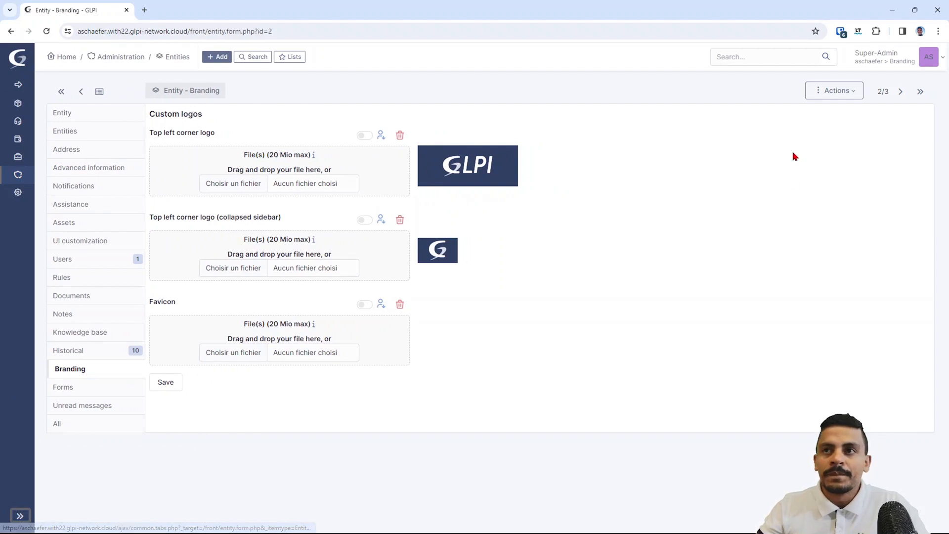
- Switch the active entity to the root entity from the account menu
{"action": "left_click", "coordinate": [901, 66]}
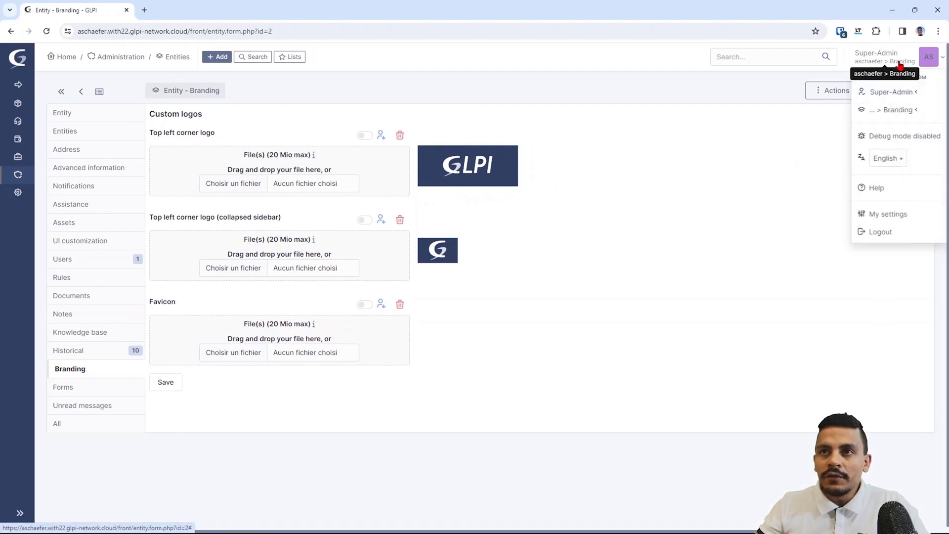
{"action": "left_click", "coordinate": [904, 110]}
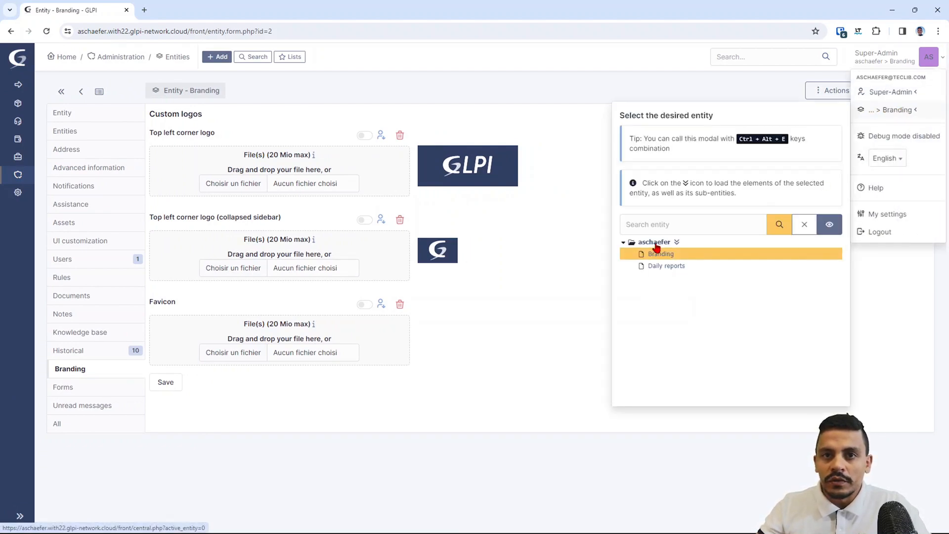
{"action": "left_click", "coordinate": [656, 246]}
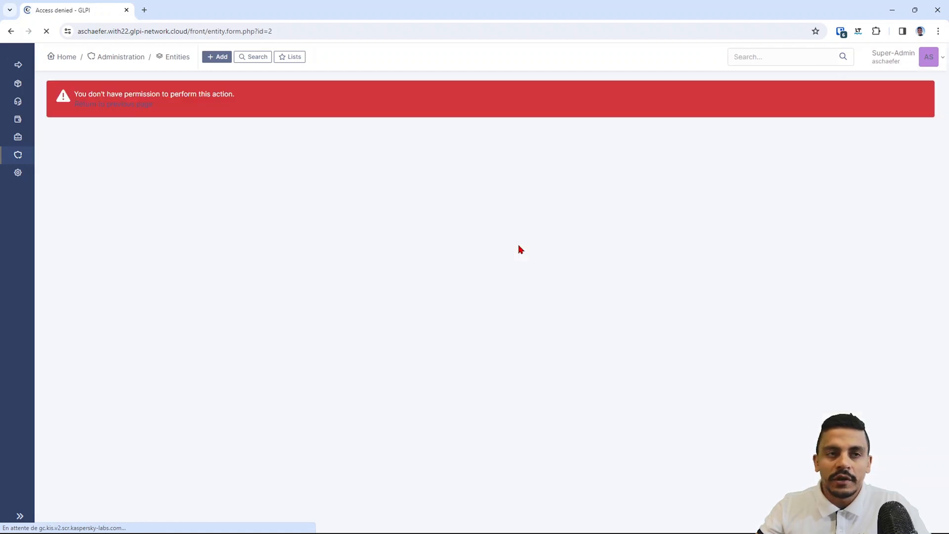
- Return to the home dashboard and expand the side menu showing the Teclib logo
{"action": "left_click", "coordinate": [105, 106]}
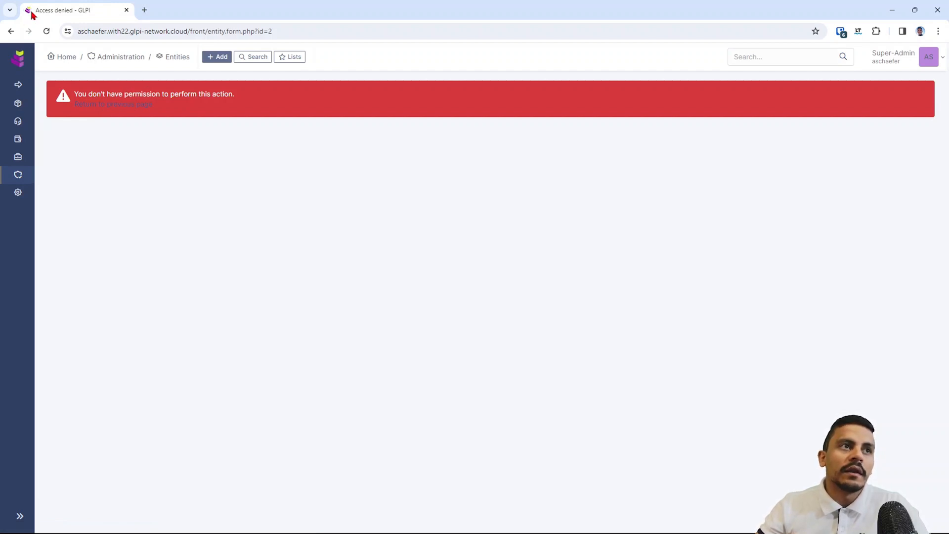
{"action": "left_click", "coordinate": [62, 59]}
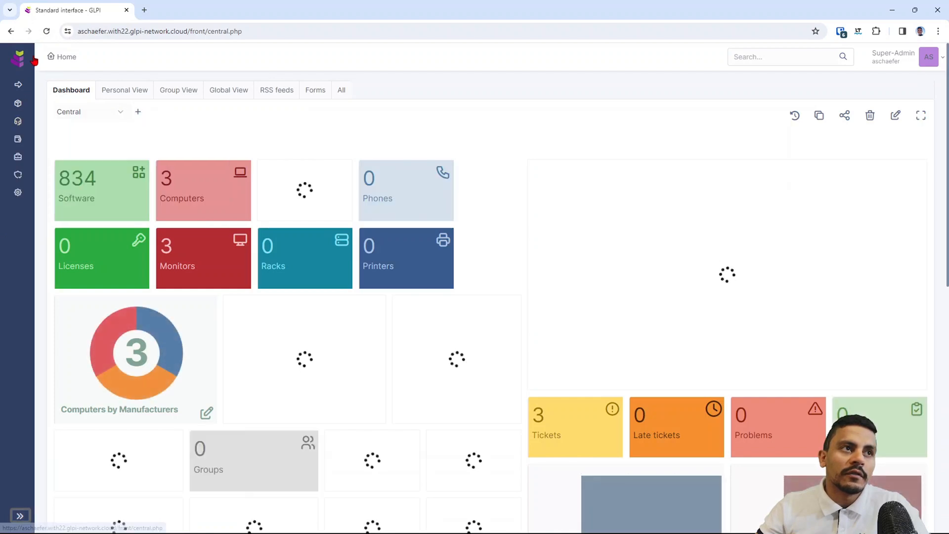
{"action": "left_click", "coordinate": [27, 519]}
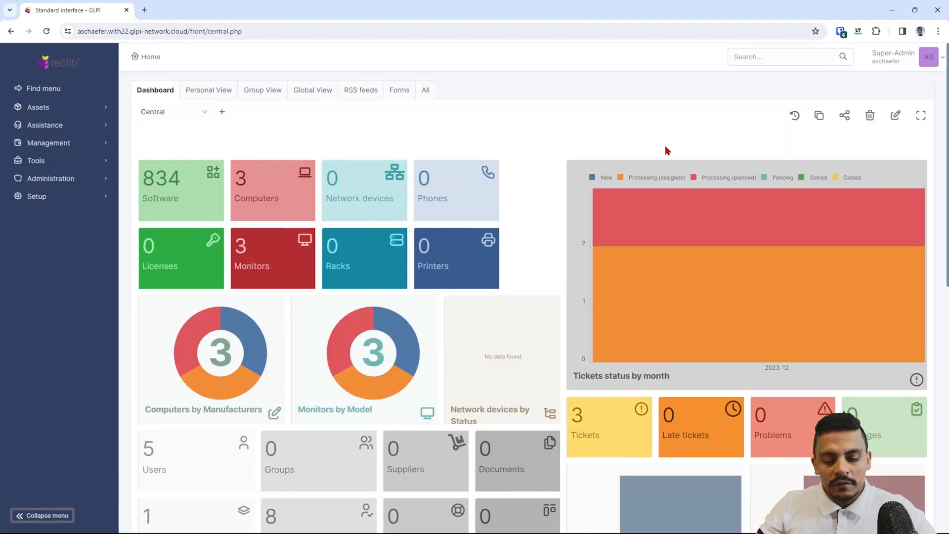